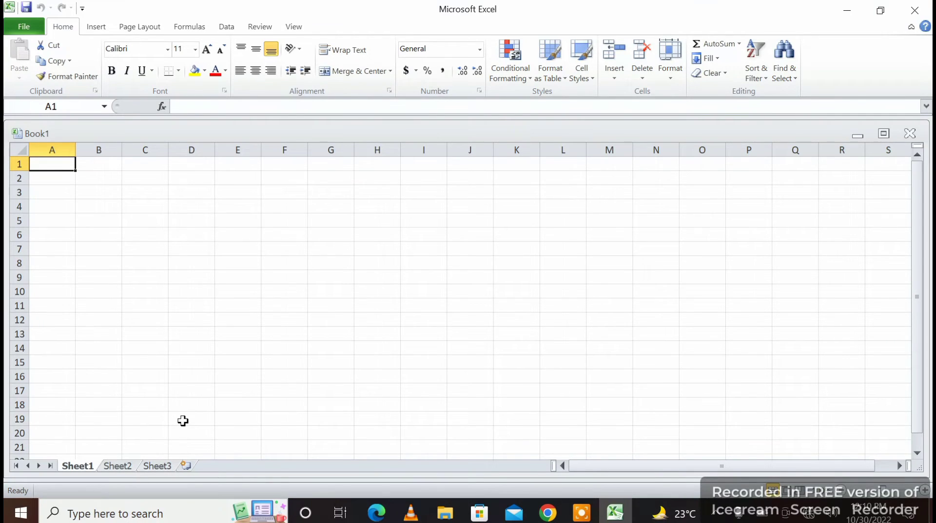
Insert a new worksheet after Sheet3 and delete it again.
click(188, 464)
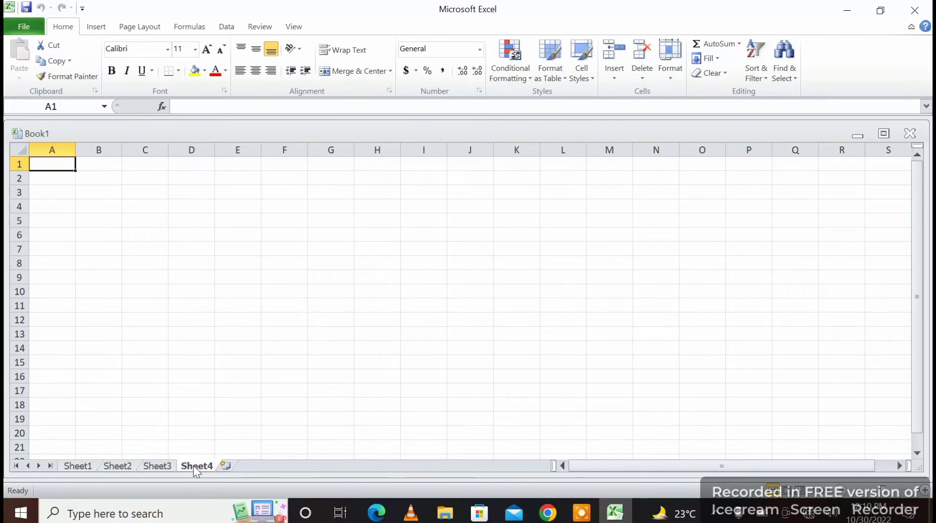
right_click(193, 465)
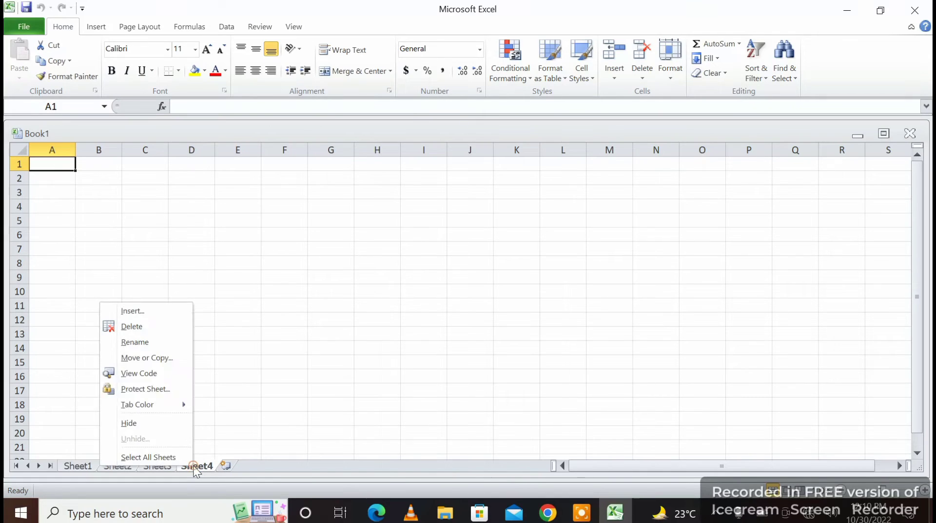
click(148, 331)
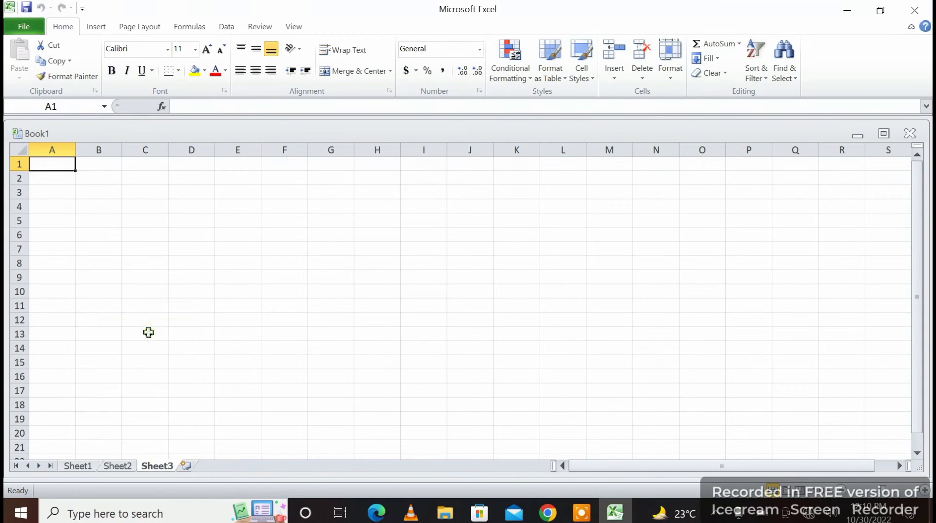
right_click(165, 466)
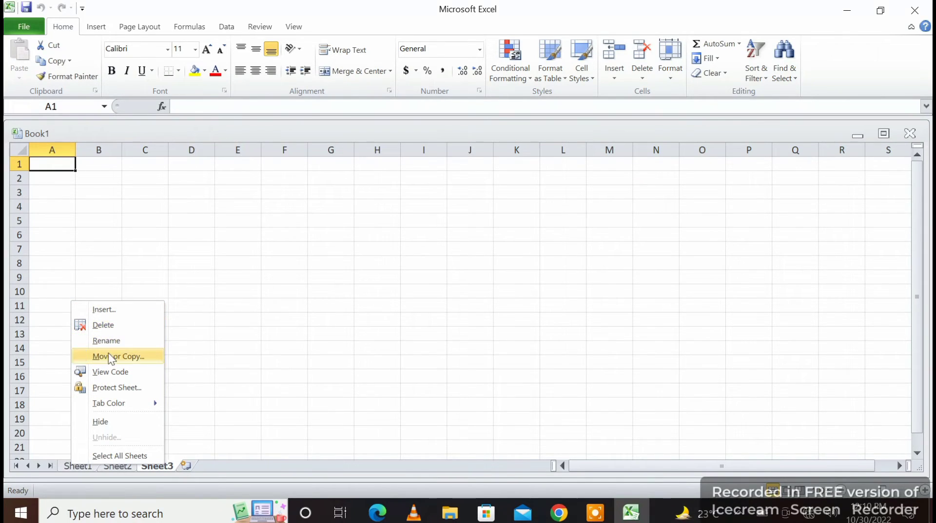
click(239, 463)
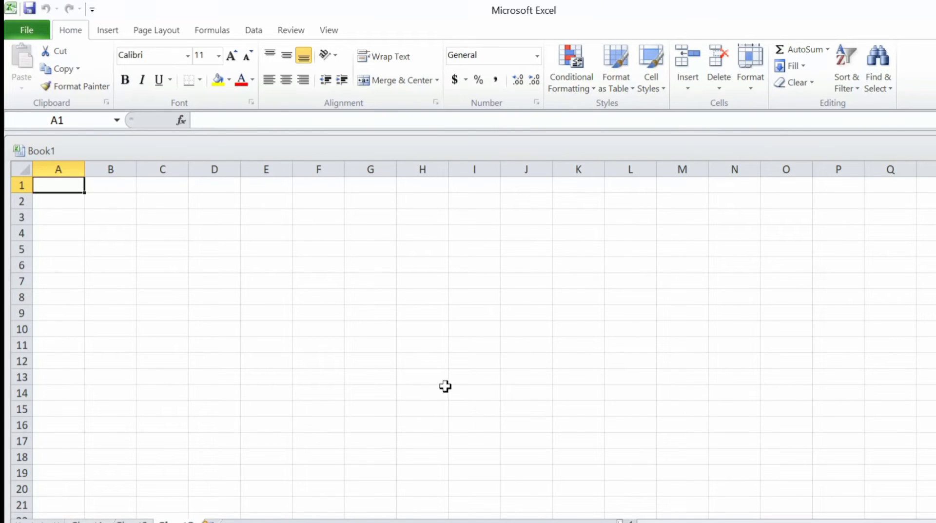
click(561, 335)
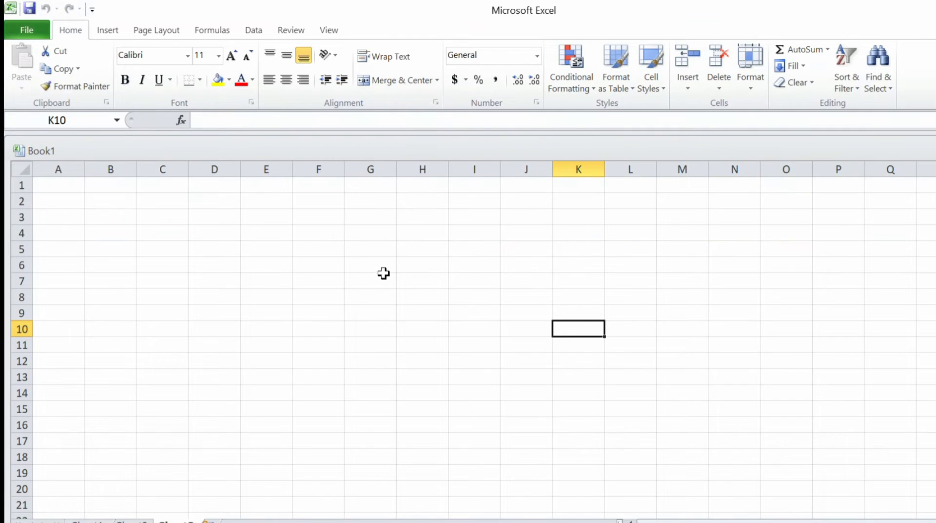
Enter the numbers 56, 34, 56, 78 and 23 across cells G8 to K8.
click(369, 300)
double_click(371, 298)
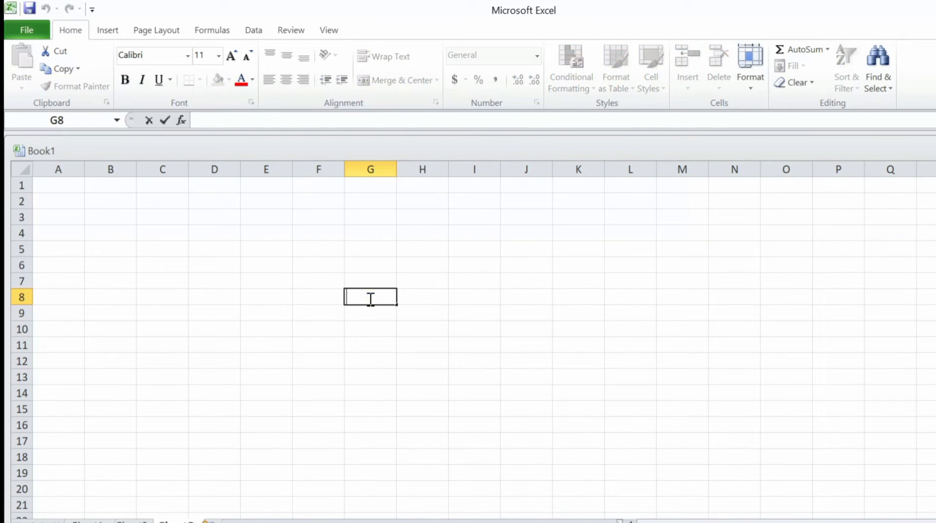
text(56)
key(Tab)
text(34)
key(Tab)
text(56)
key(Tab)
text(78)
key(Tab)
text(23)
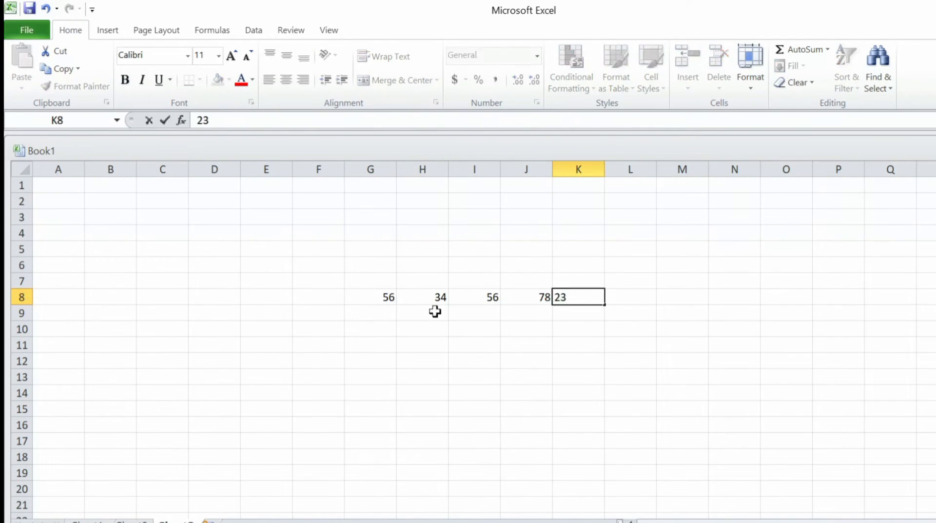
key(Return)
Fill G9:K9 with 34, 78, 98, 34, 45 and G10:K10 with 45, 67, 90, 34, 23.
text(34	78	98	34	45)
key(Return)
text(45	67	90	34	23)
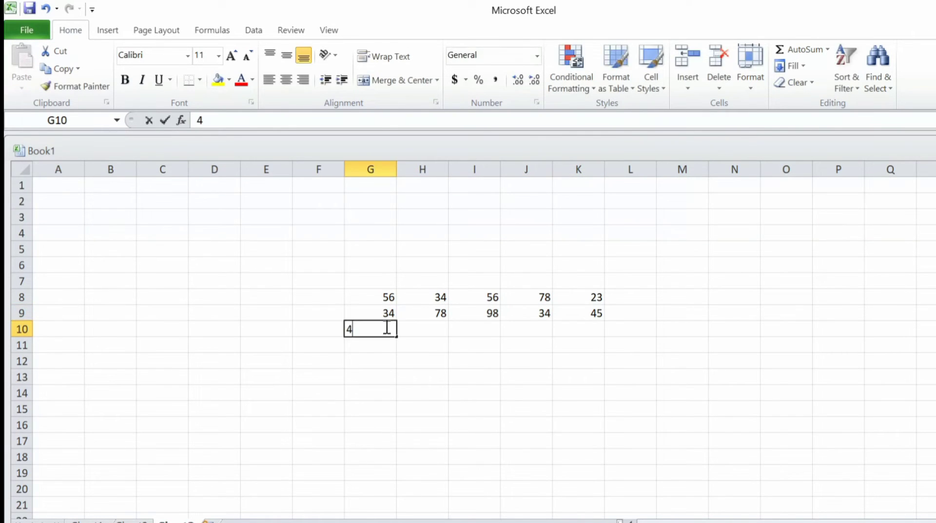
click(681, 329)
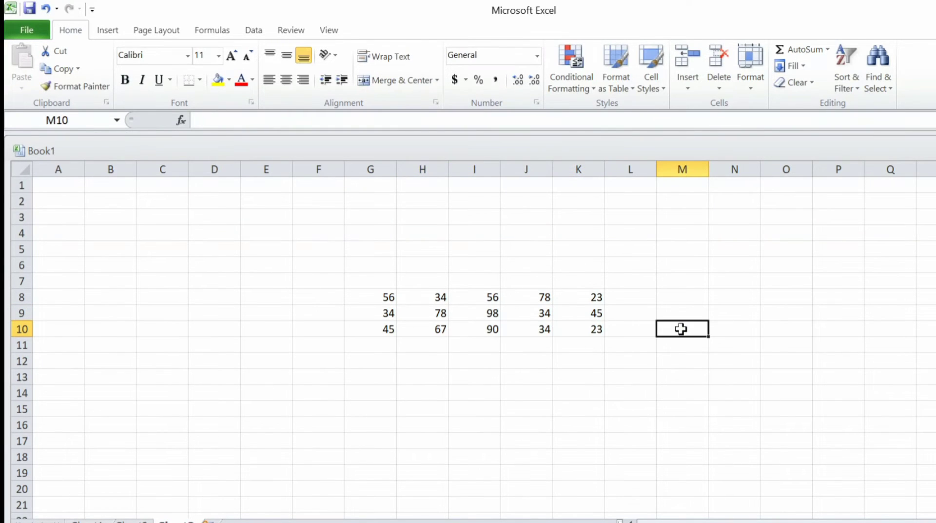
Add the row 8 numbers in cell L8 with the formula =(G8+H8+I8+J8+K8).
click(631, 297)
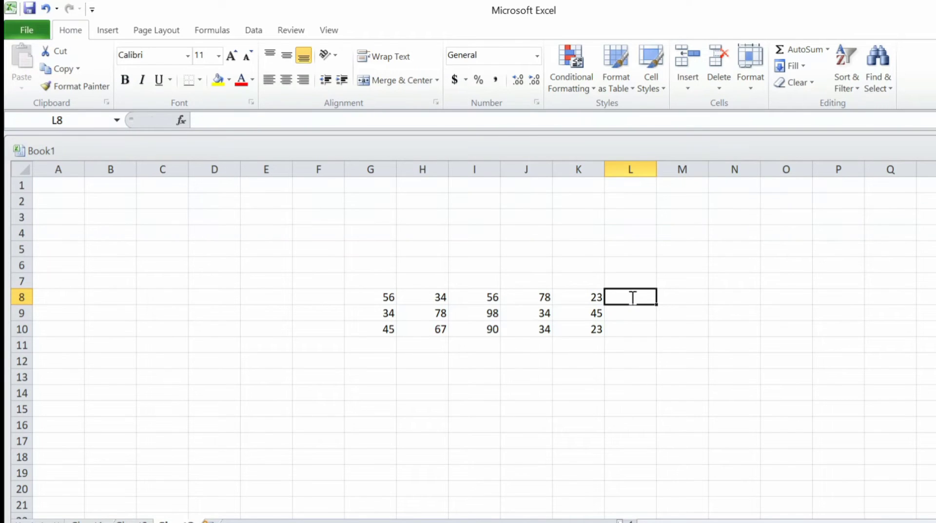
text(=()
click(379, 297)
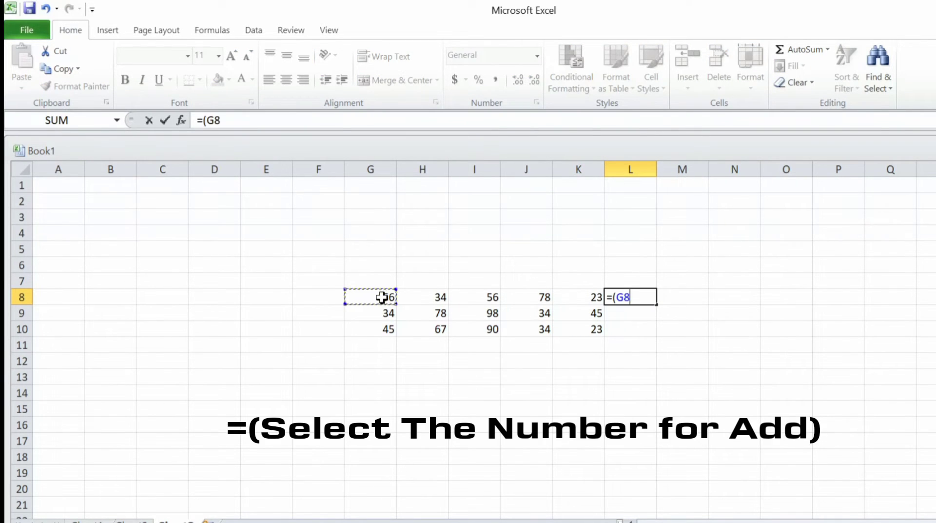
text(+)
click(433, 297)
text(+)
click(483, 299)
text(+)
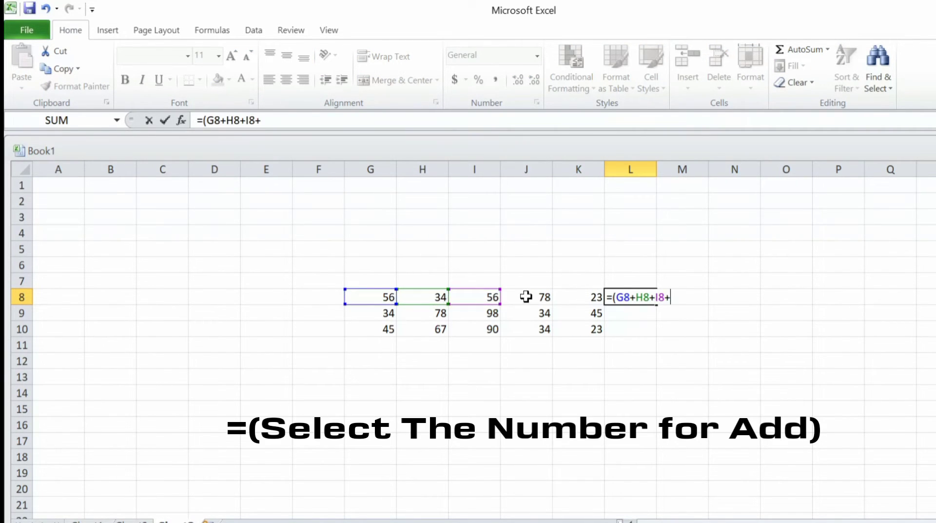
click(526, 296)
text(+)
click(586, 294)
text())
key(Return)
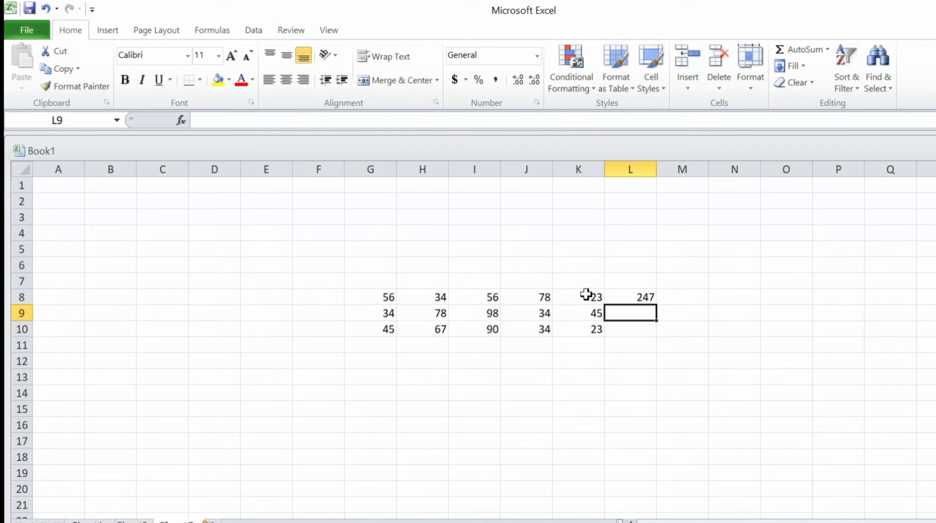
Delete the cell-by-cell addition formula from cell L8.
click(650, 297)
click(322, 118)
key(BackSpace)
key(BackSpace)
key(BackSpace)
key(BackSpace)
key(BackSpace)
key(BackSpace)
key(BackSpace)
key(BackSpace)
key(BackSpace)
key(BackSpace)
key(BackSpace)
key(BackSpace)
key(BackSpace)
key(BackSpace)
key(BackSpace)
key(BackSpace)
key(BackSpace)
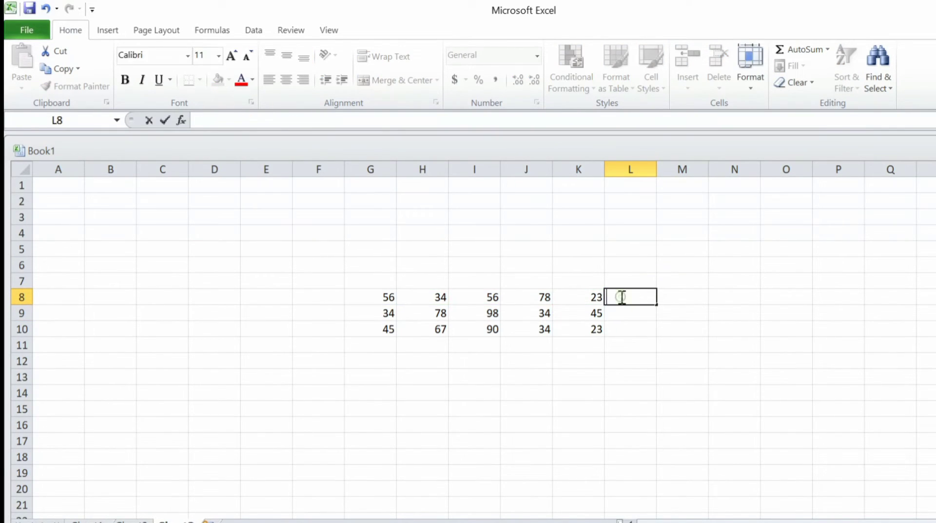
Total the row 8 numbers in cell L8 with a SUM function over G8:K8.
text(=sum)
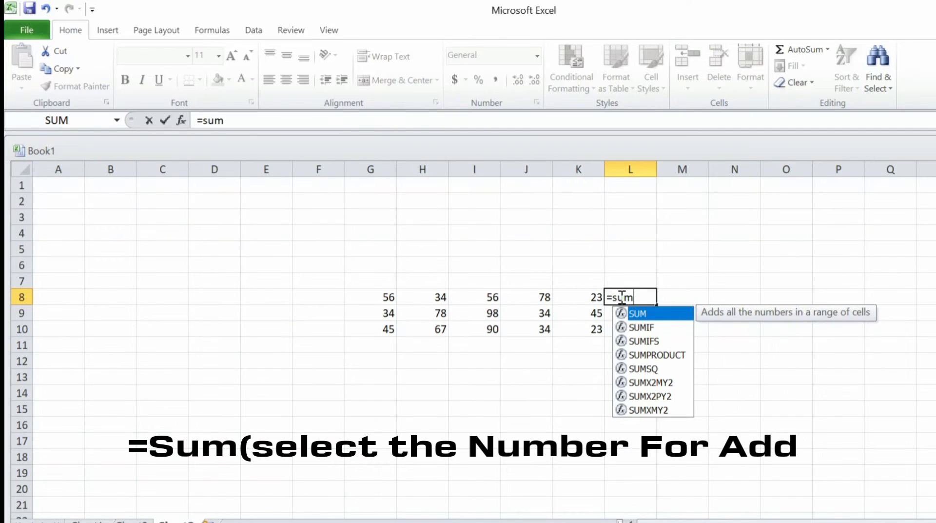
text(()
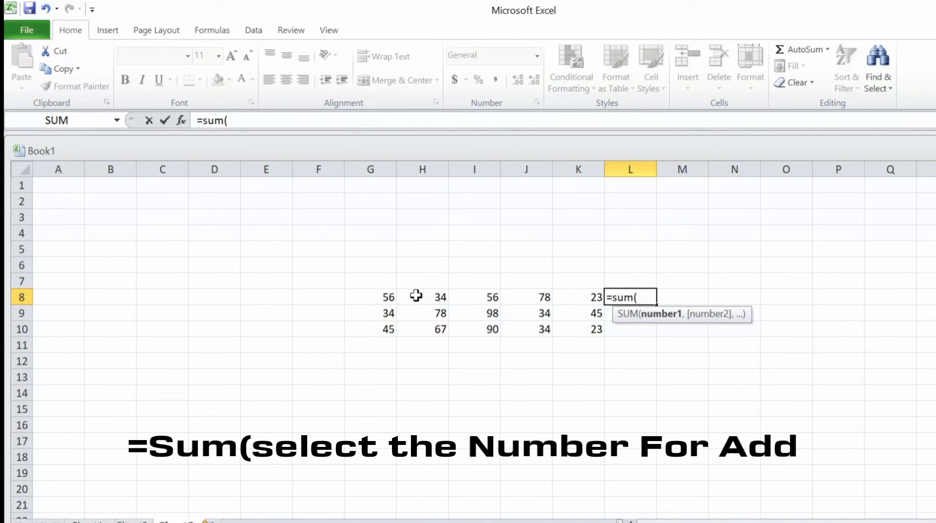
drag(387, 297, 584, 304)
key(Return)
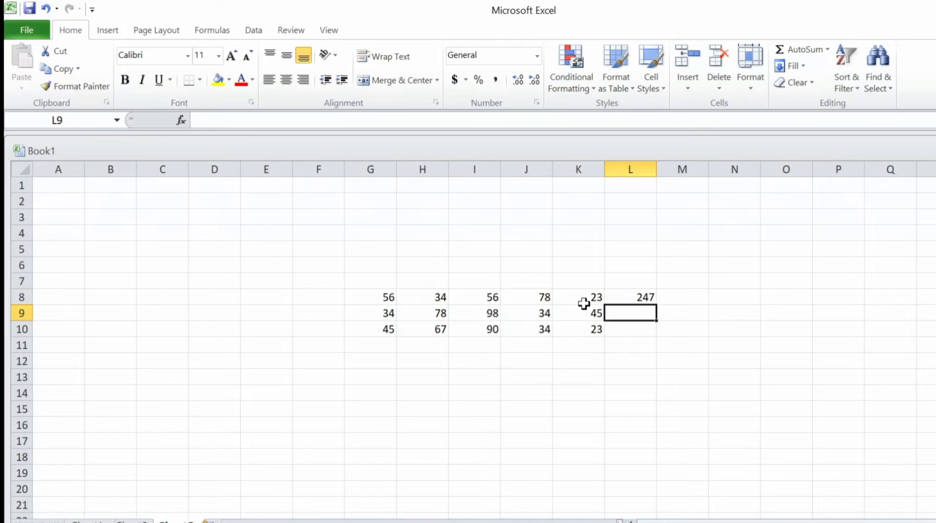
Clear the SUM formula from L8 and total the range G8:K8 with AutoSum instead.
key(Up)
key(BackSpace)
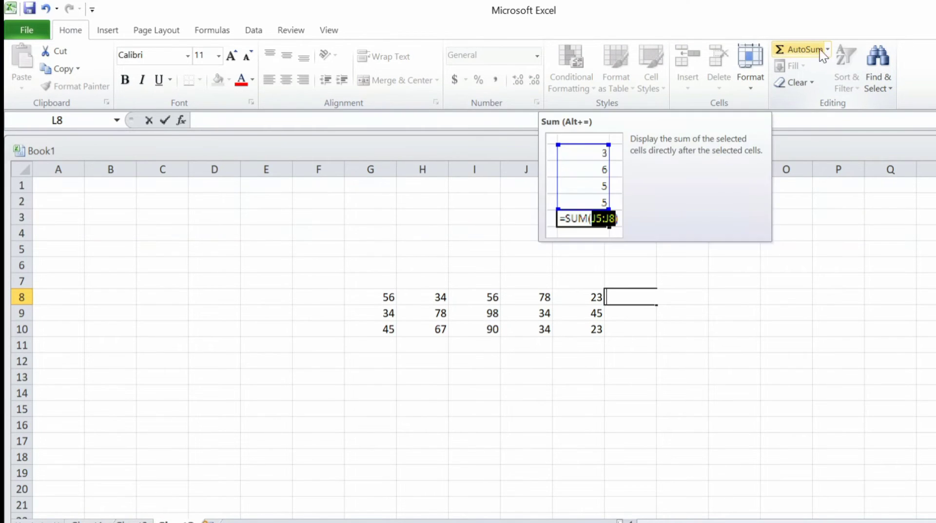
drag(367, 297, 587, 292)
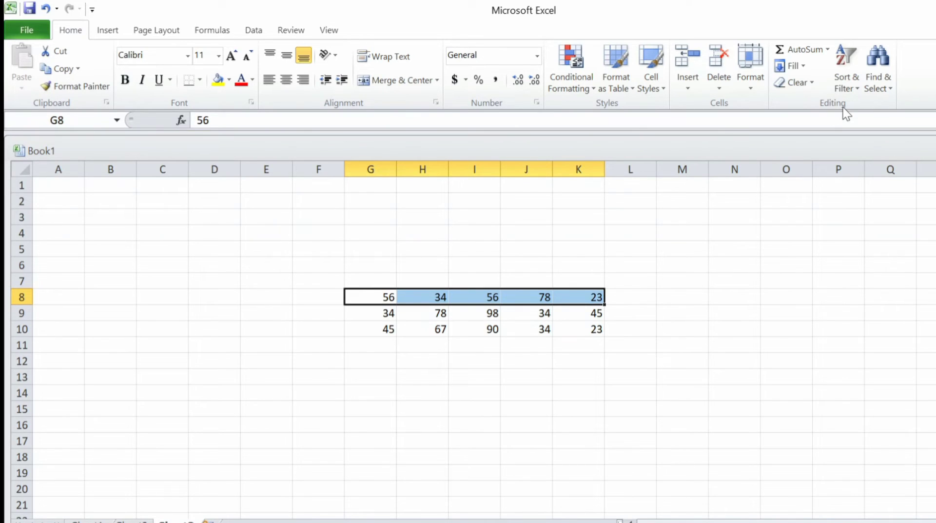
click(815, 48)
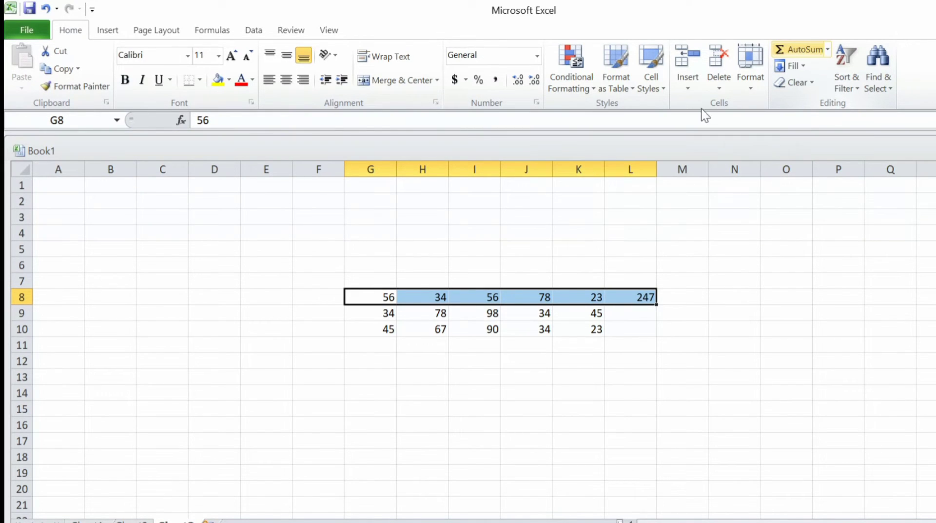
Check the AutoSum formula in cell L8 and clear it.
click(627, 310)
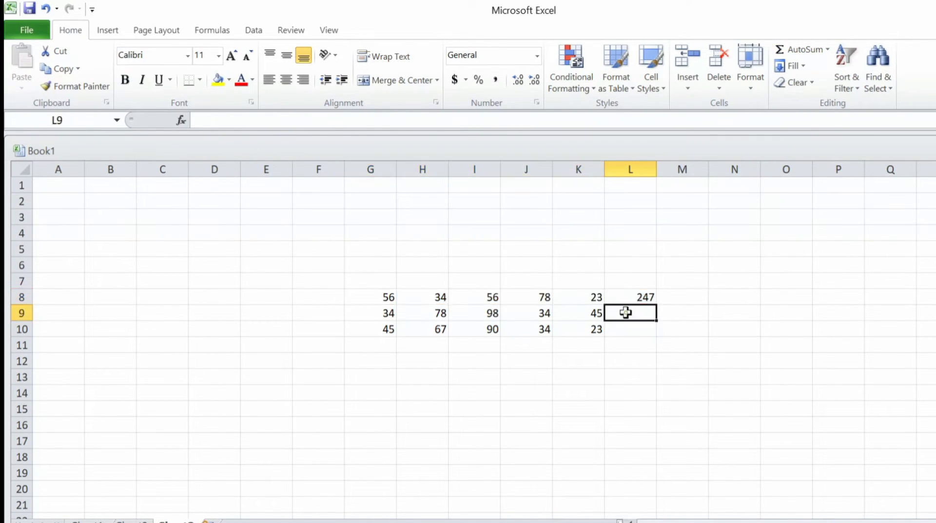
click(644, 293)
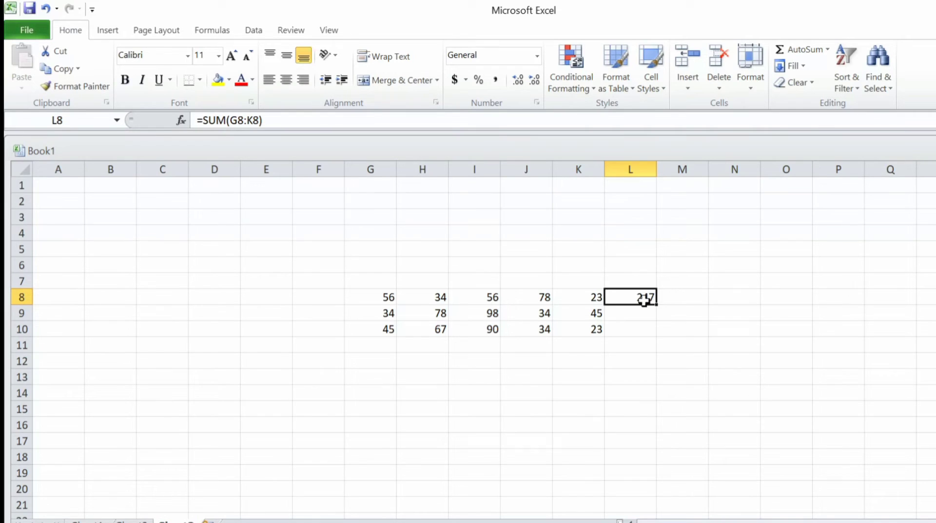
key(BackSpace)
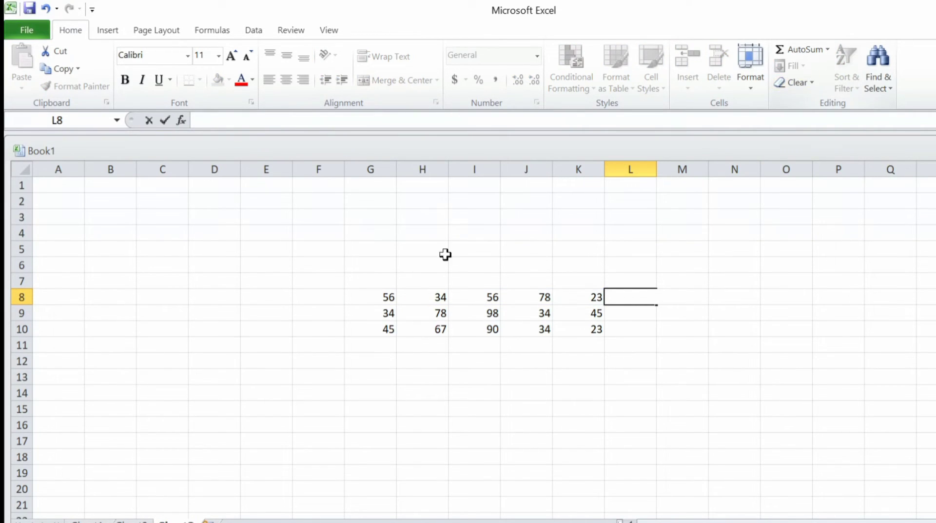
Open the Insert Function dialog for G8:K8, view the available function categories, and close the dialog.
drag(386, 290, 575, 297)
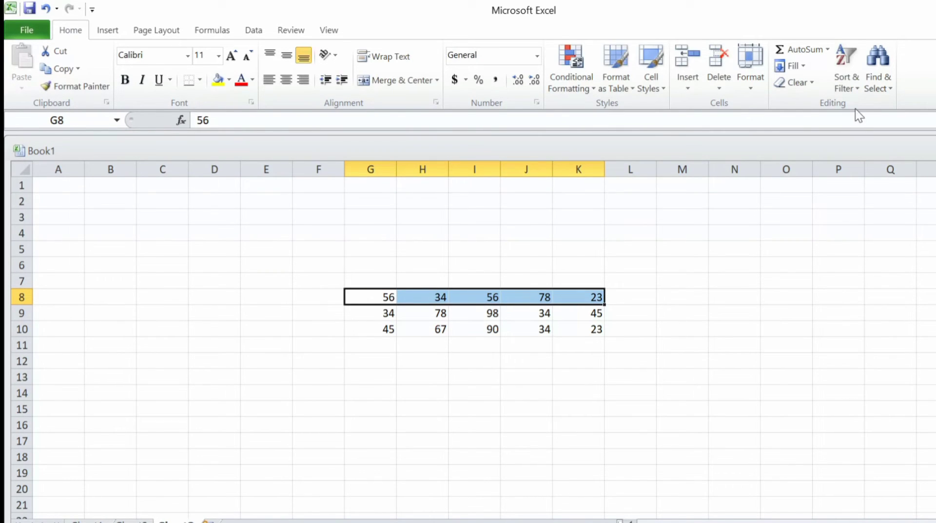
click(827, 49)
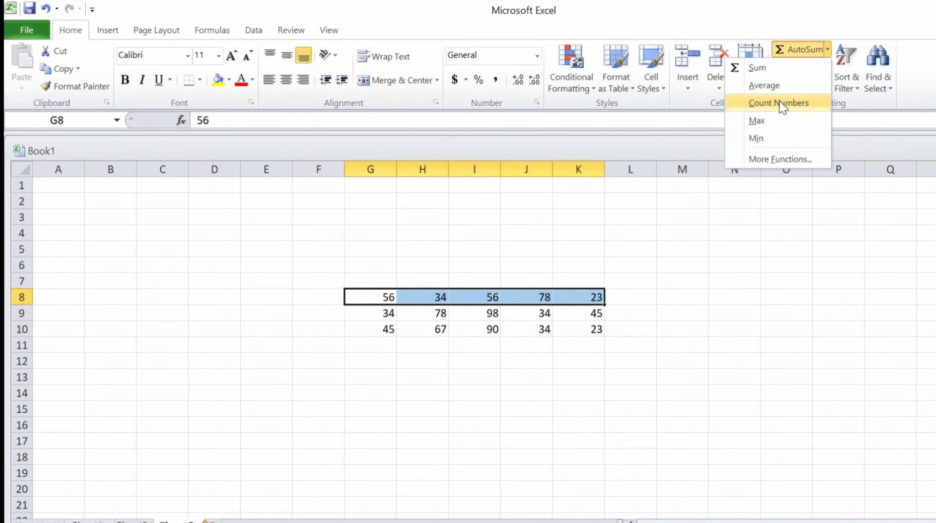
click(781, 159)
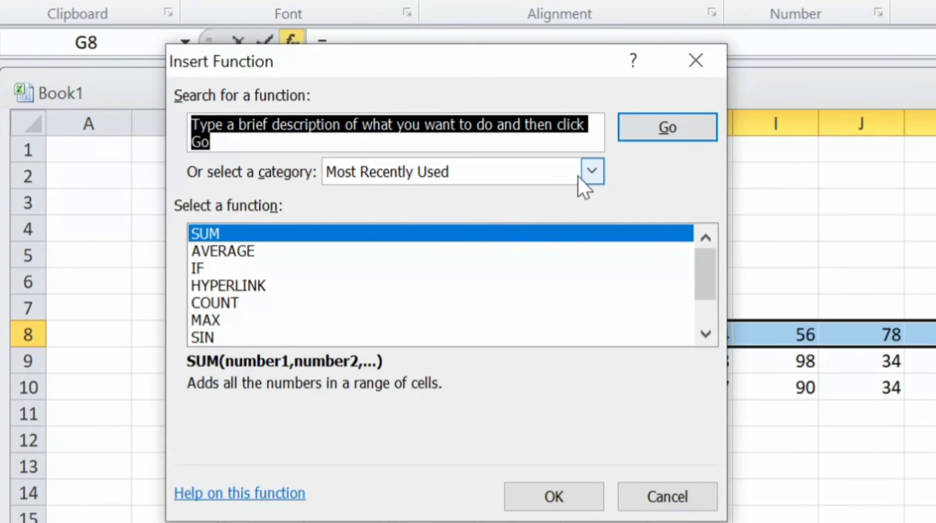
click(590, 173)
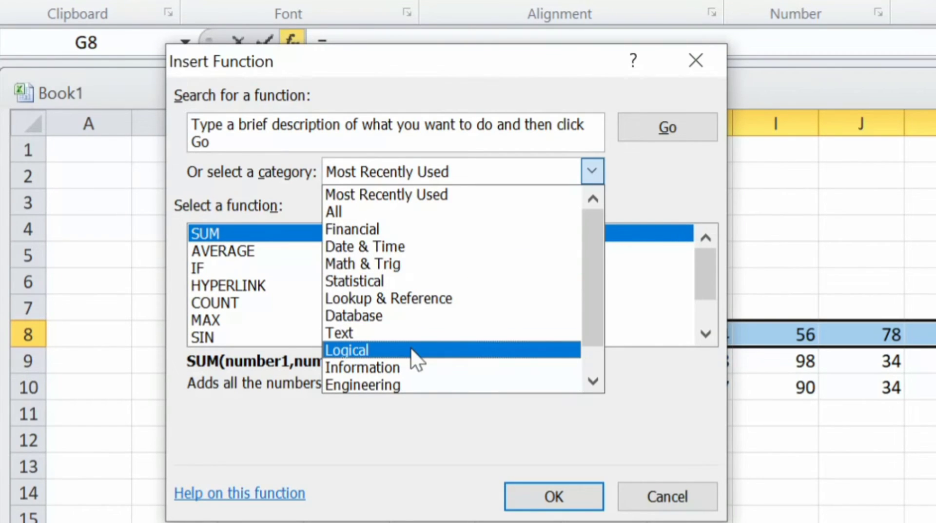
click(568, 490)
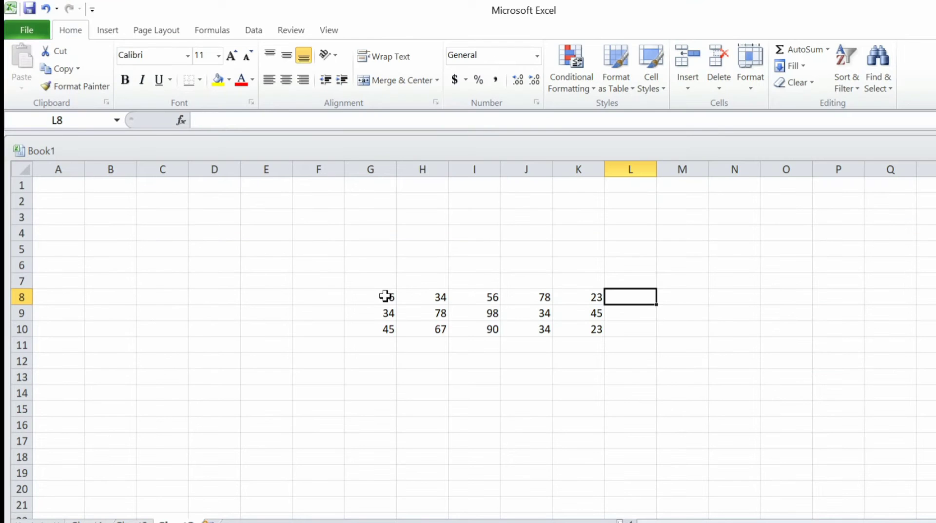
drag(385, 296, 561, 293)
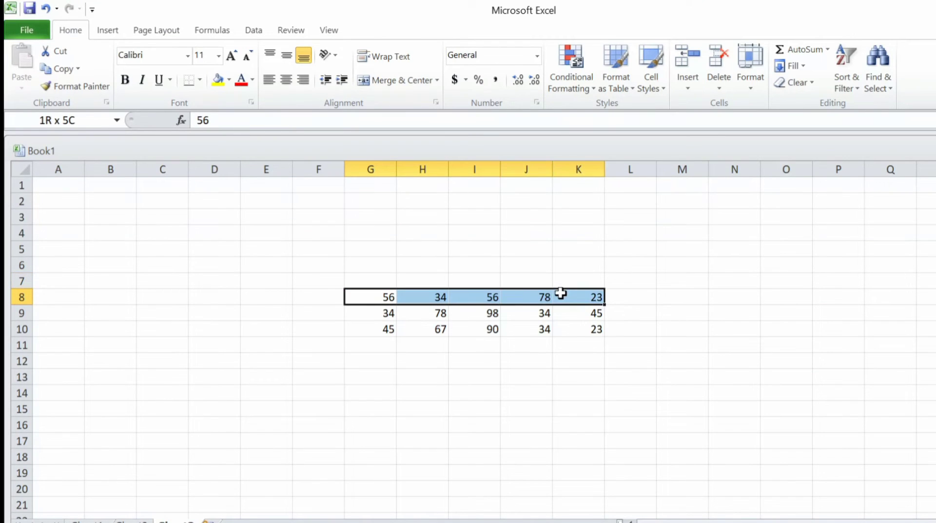
click(564, 295)
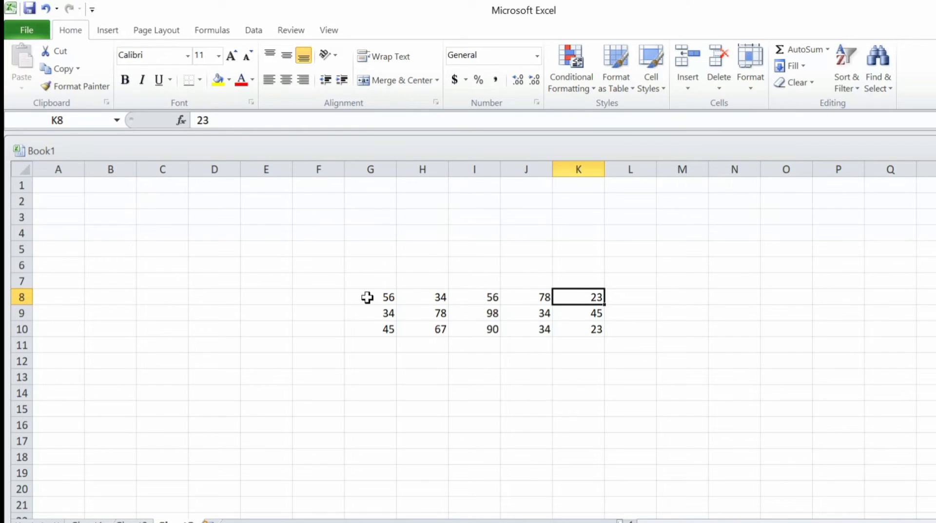
click(366, 297)
text(exce)
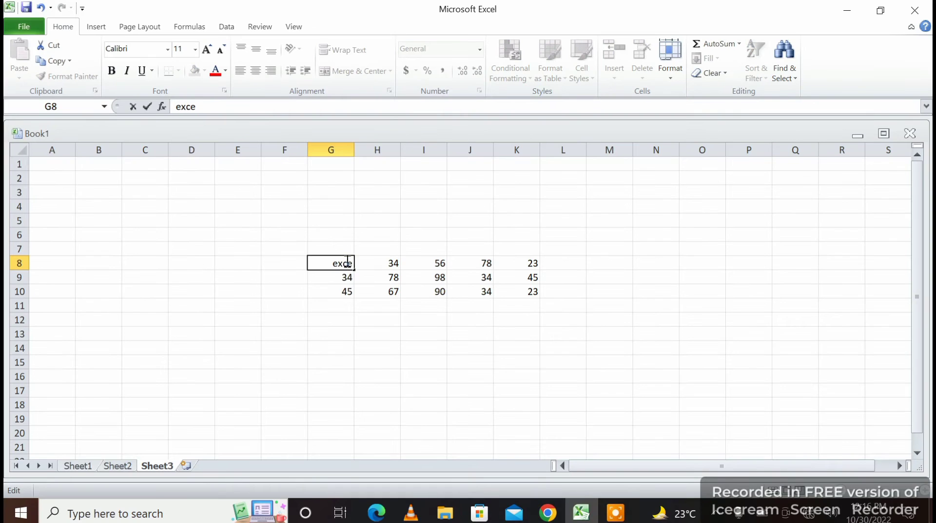
key(Escape)
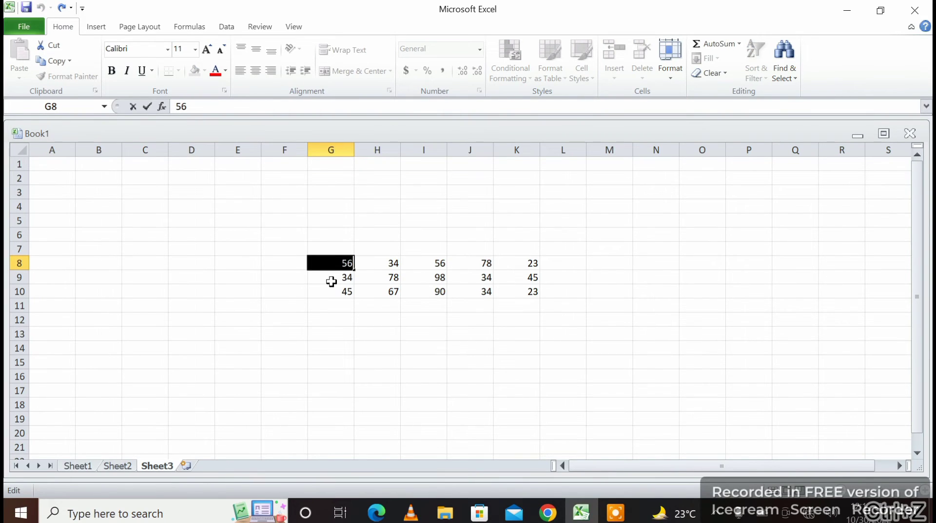
click(285, 292)
Calculate the average of G8:K8 in cell L8 with AutoSum's Average function.
drag(317, 263, 531, 263)
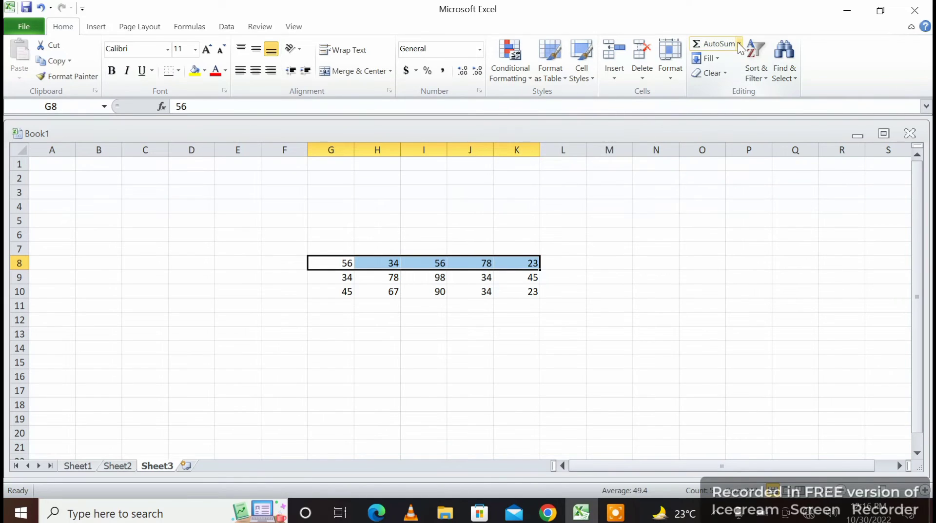
click(739, 44)
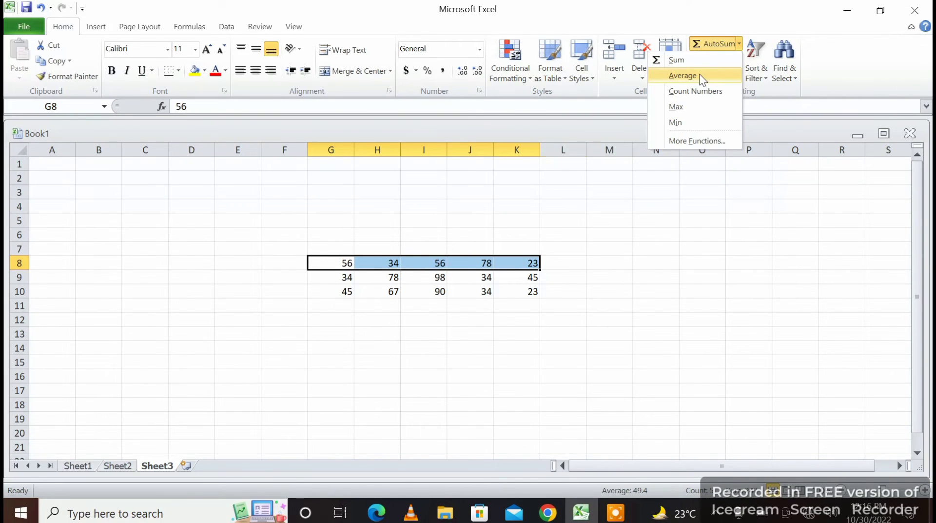
click(683, 76)
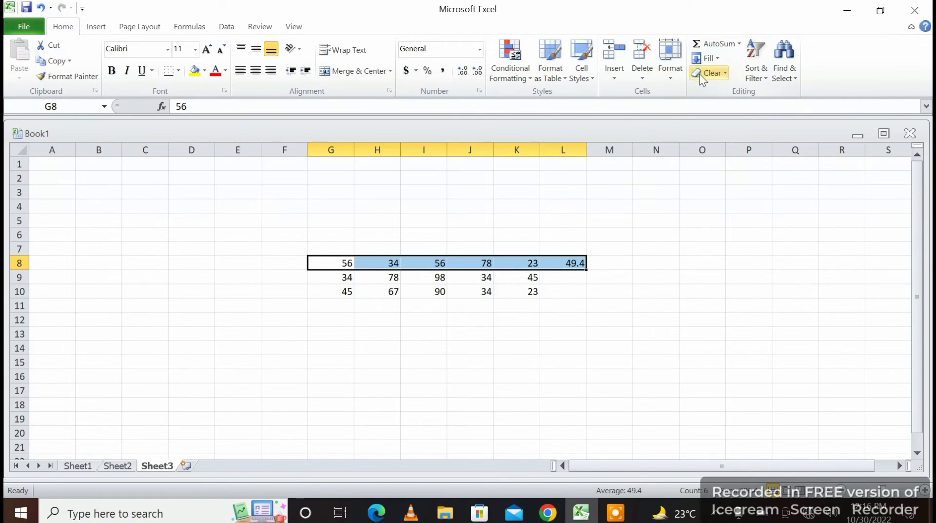
click(573, 320)
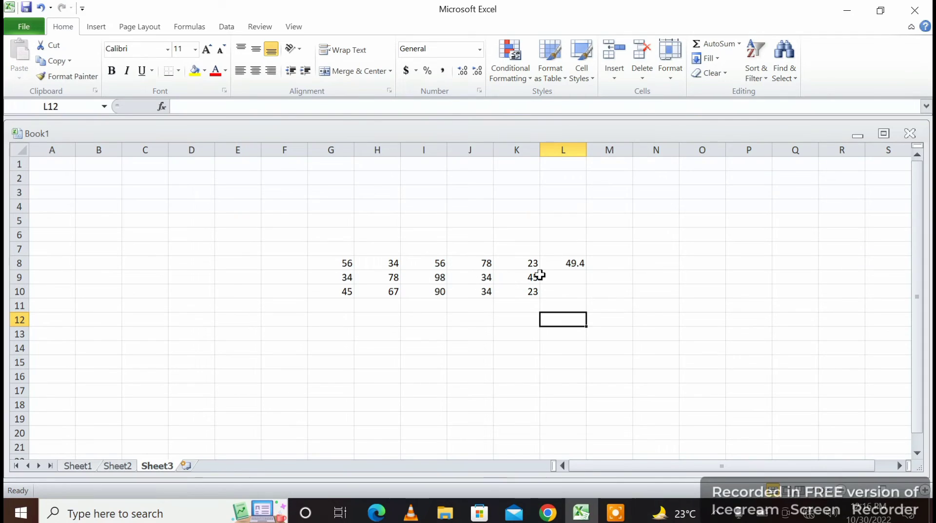
Fill the AVERAGE formula from L8 down to L10 for the other two rows.
click(583, 262)
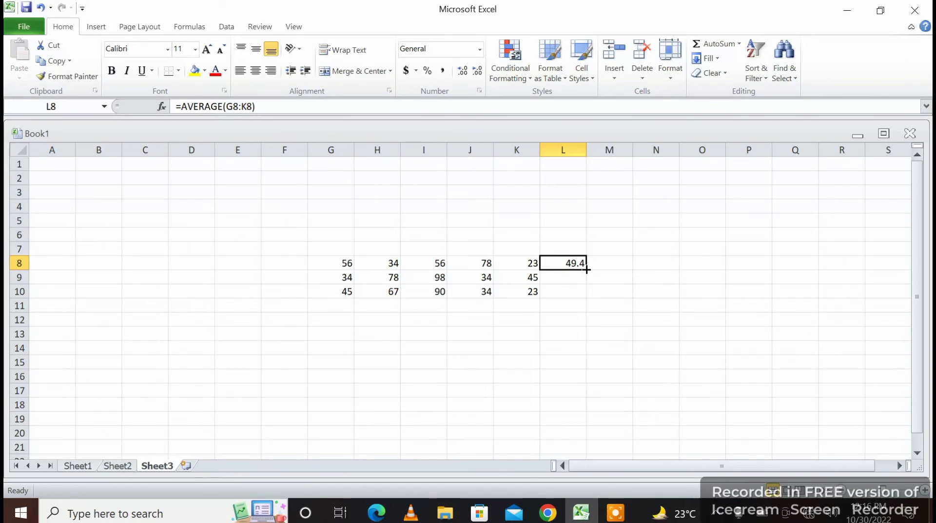
drag(587, 269, 587, 269)
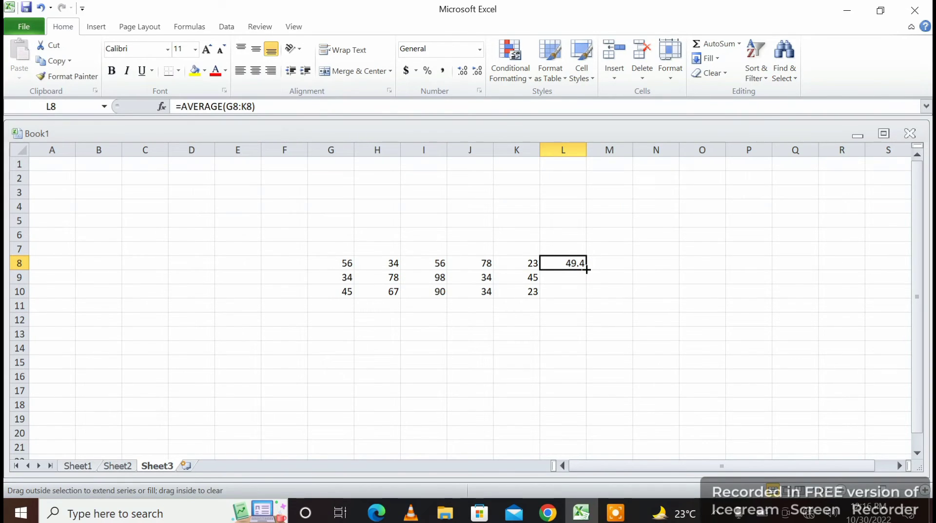
drag(586, 270, 587, 296)
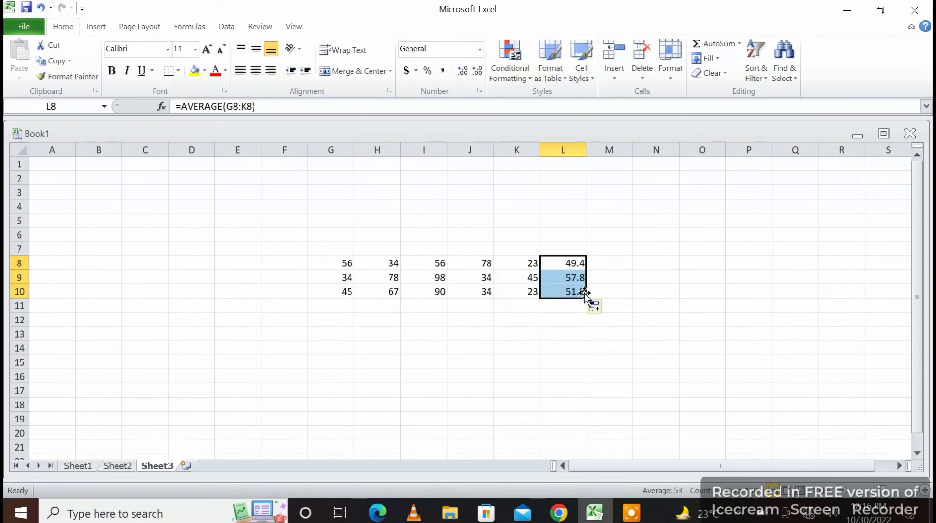
click(654, 283)
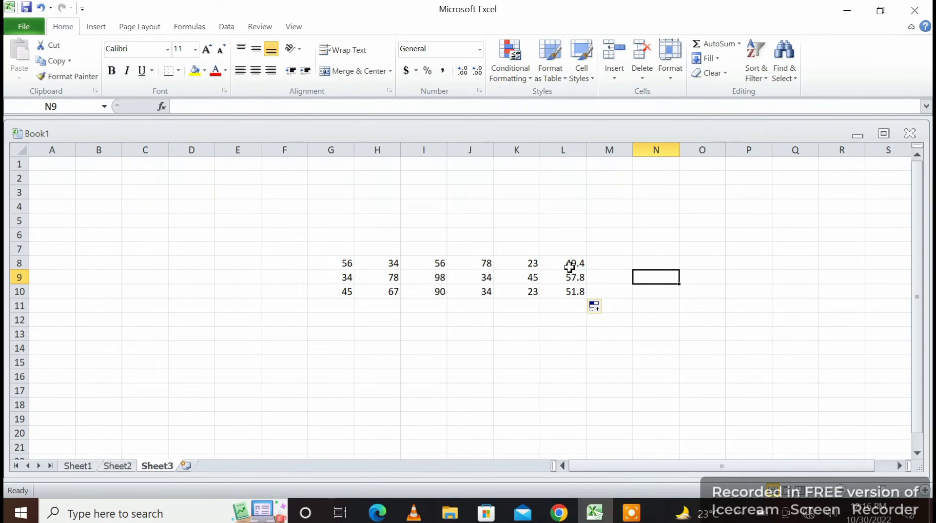
Clear the average from L8 and total the range G8:K8 there with AutoSum's Sum function.
click(573, 291)
click(566, 263)
key(Delete)
drag(331, 263, 532, 263)
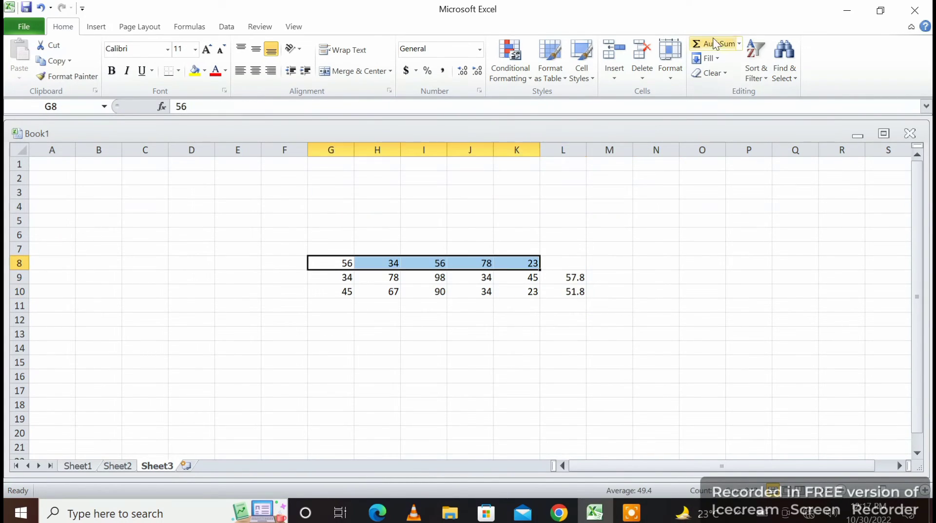
click(739, 44)
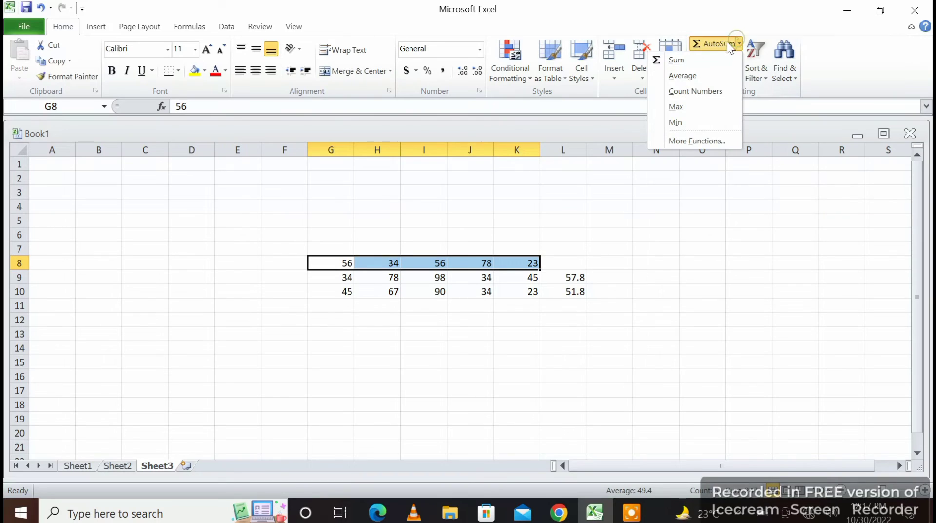
click(700, 61)
Fill the SUM formula from L8 down to L10, replacing the averages of the other two rows.
click(581, 264)
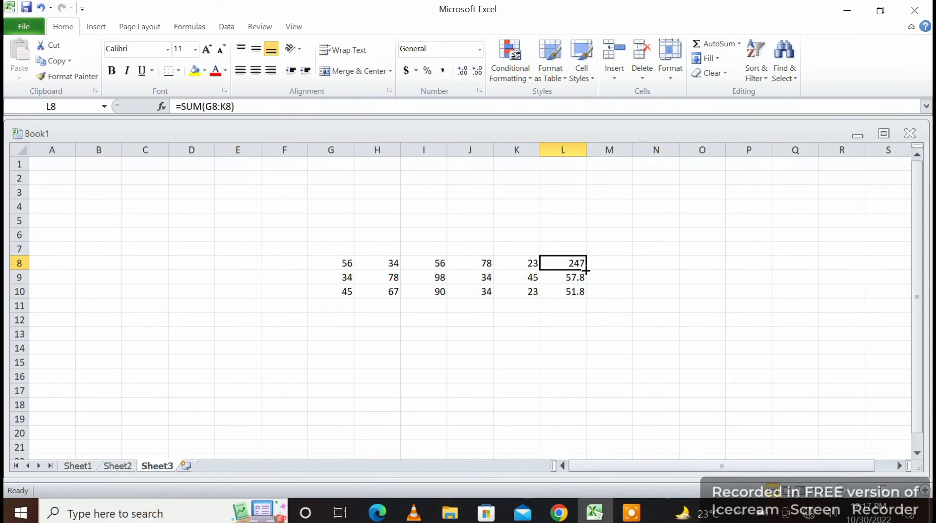
drag(587, 270, 587, 298)
click(642, 250)
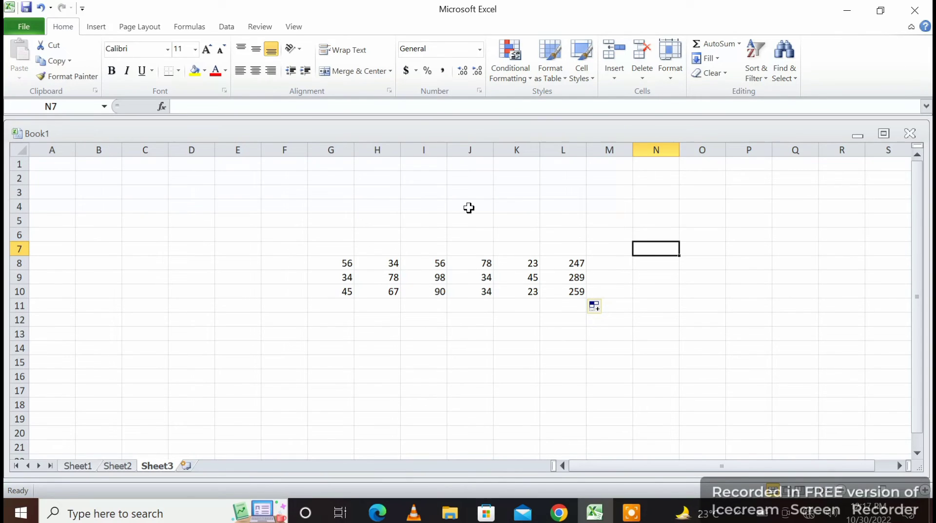
Enter the numbers 1, 2 and 3 in cells E4 to E6.
click(231, 204)
text(1)
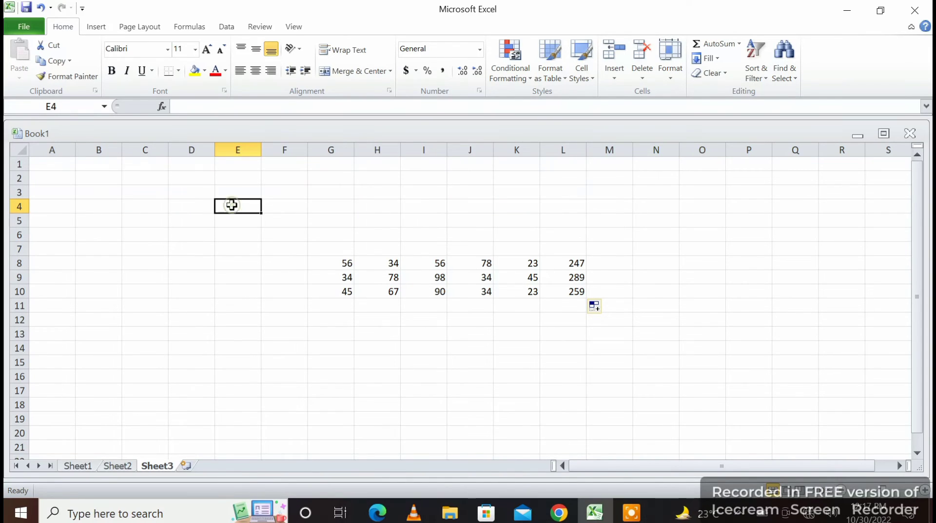
key(Return)
text(2)
key(Return)
text(3)
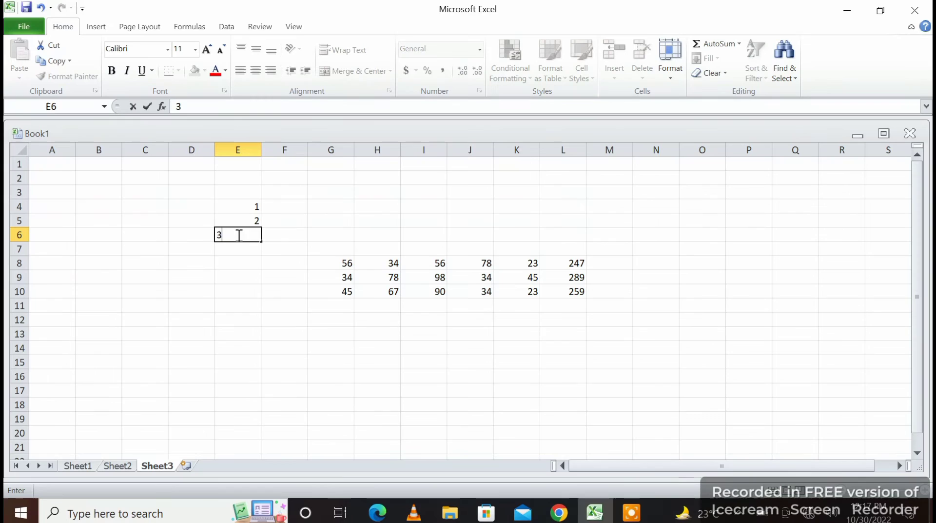
click(278, 237)
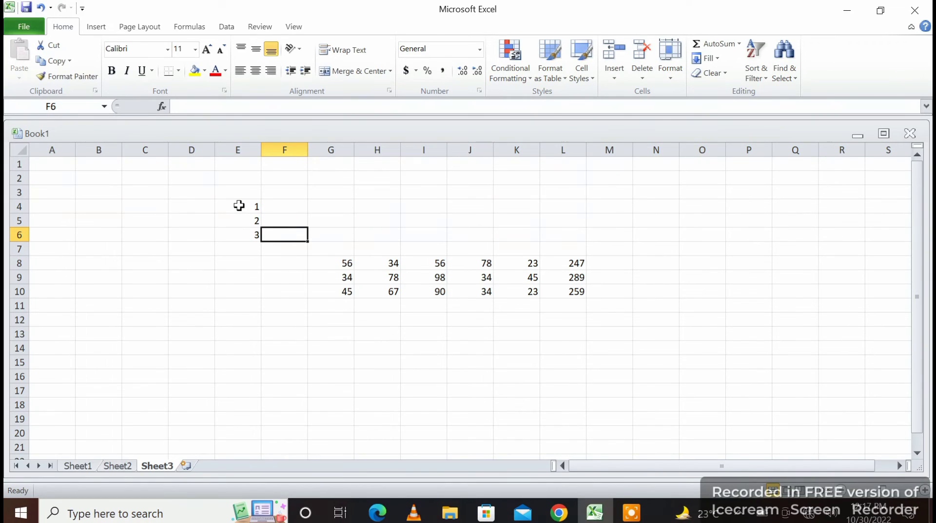
Extend the number series in E4:E6 down to E20, and undo the fill.
drag(239, 206, 263, 436)
click(249, 233)
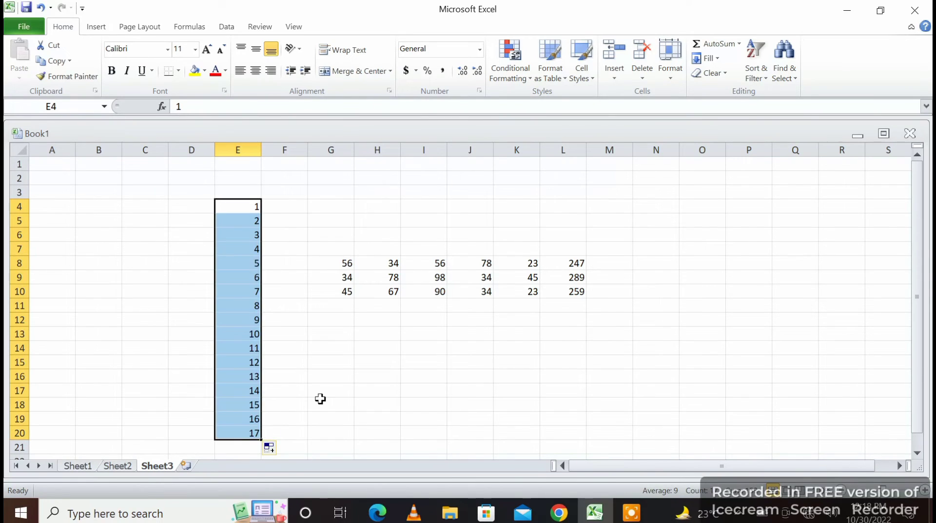
click(320, 400)
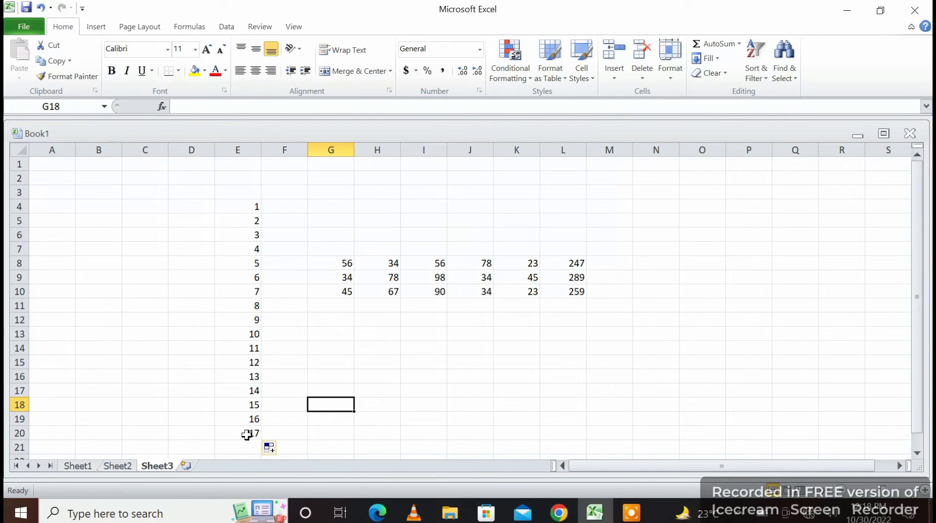
drag(247, 435, 253, 208)
key(ctrl+z)
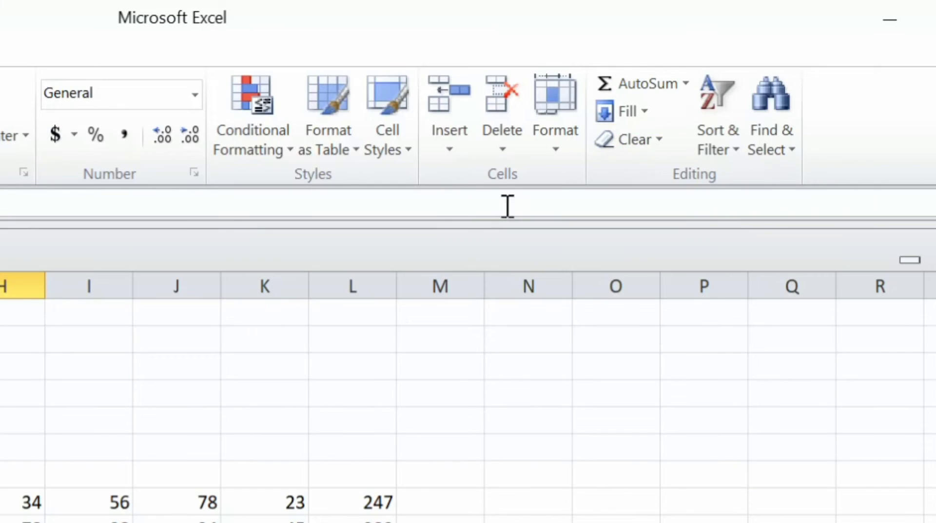
View the available options for formatting, deleting and inserting cells, rows, columns and sheets.
click(556, 157)
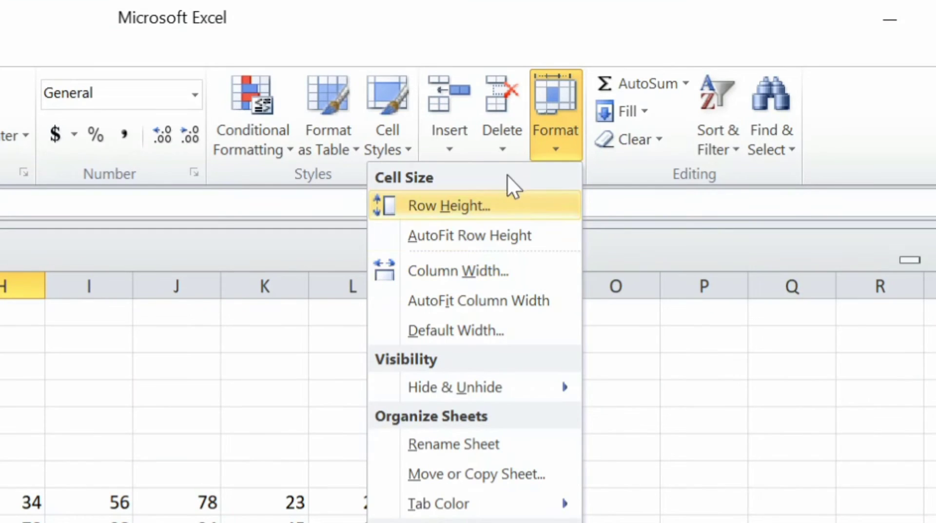
click(495, 142)
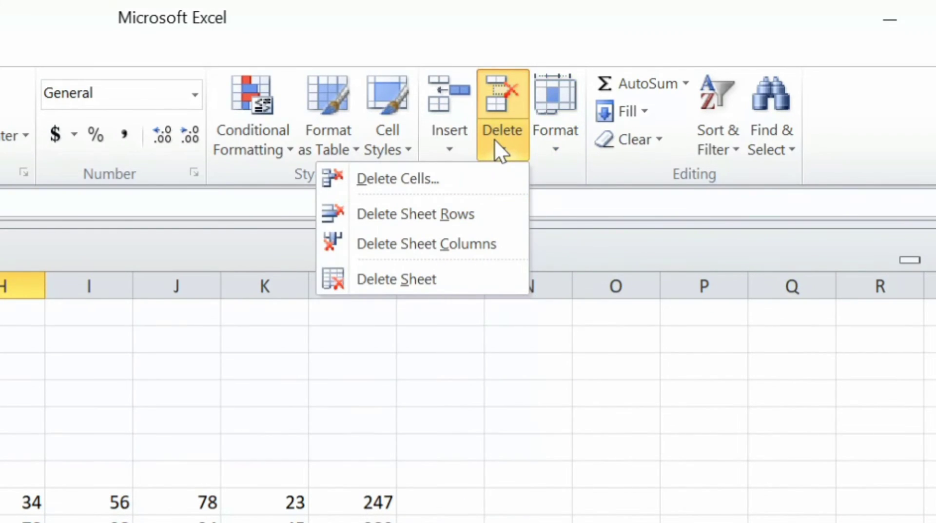
click(440, 134)
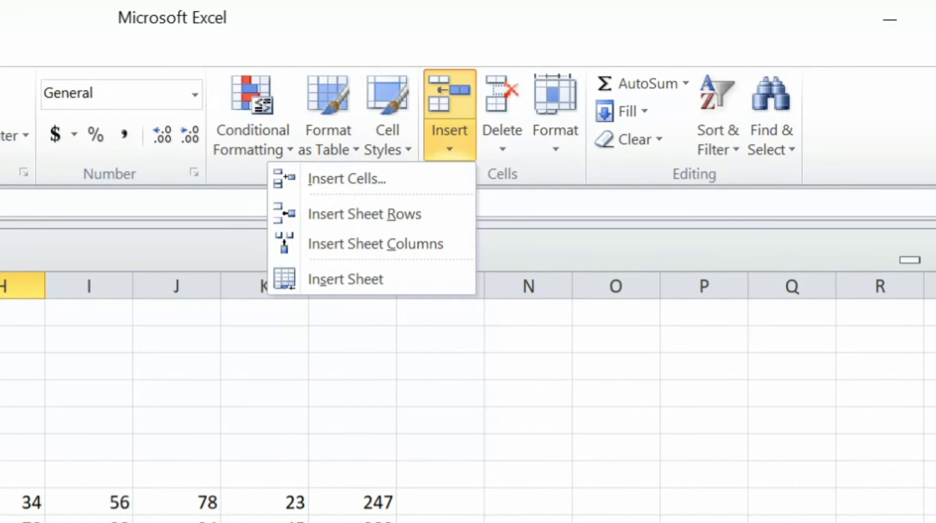
Merge and center the cells H16:J16 around the number 78.
drag(470, 376, 391, 376)
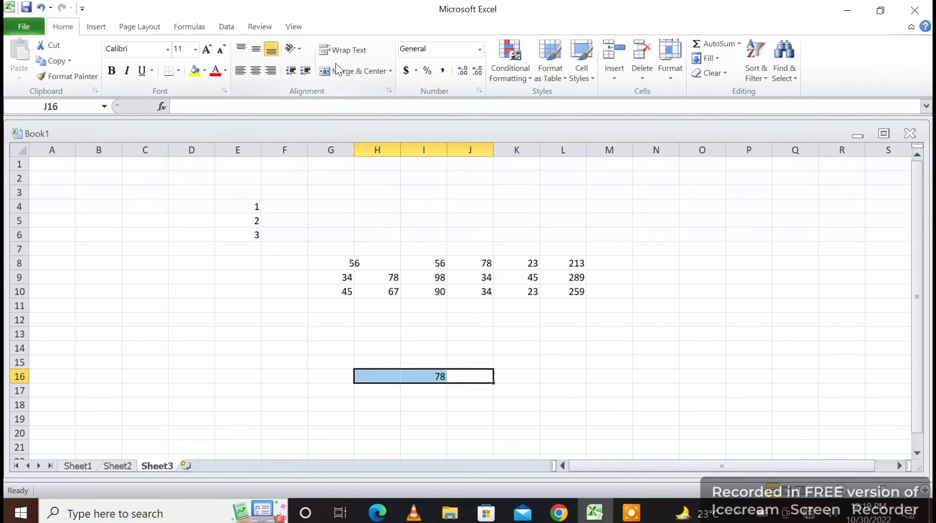
click(329, 71)
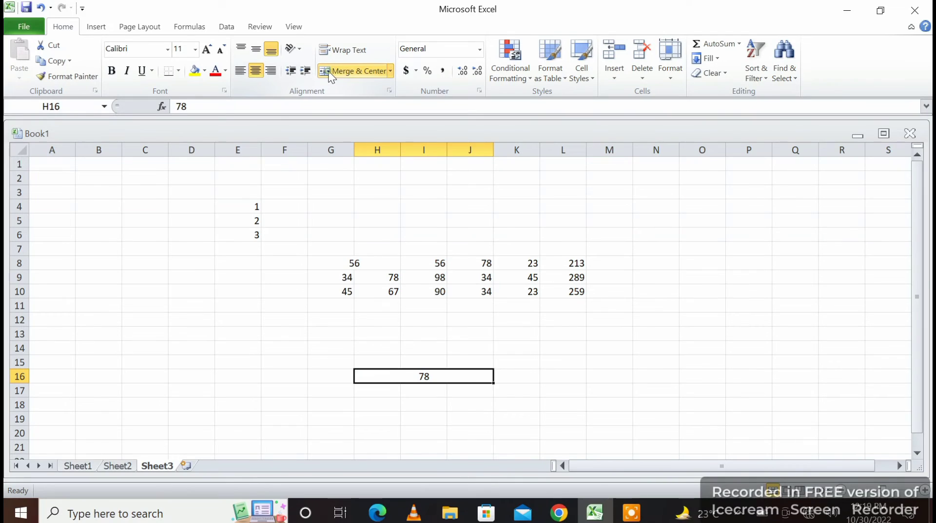
click(516, 414)
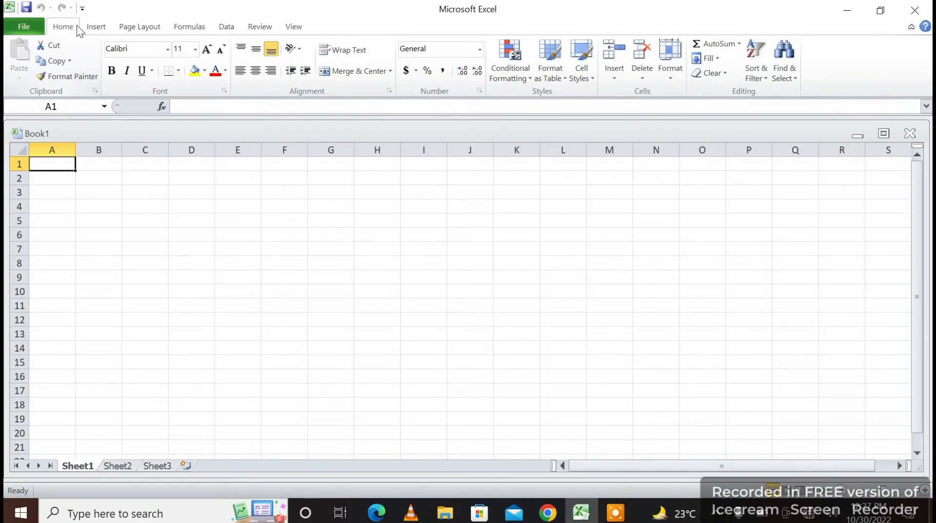
Look through the available column, line, pie and bar chart types without inserting a chart.
click(104, 23)
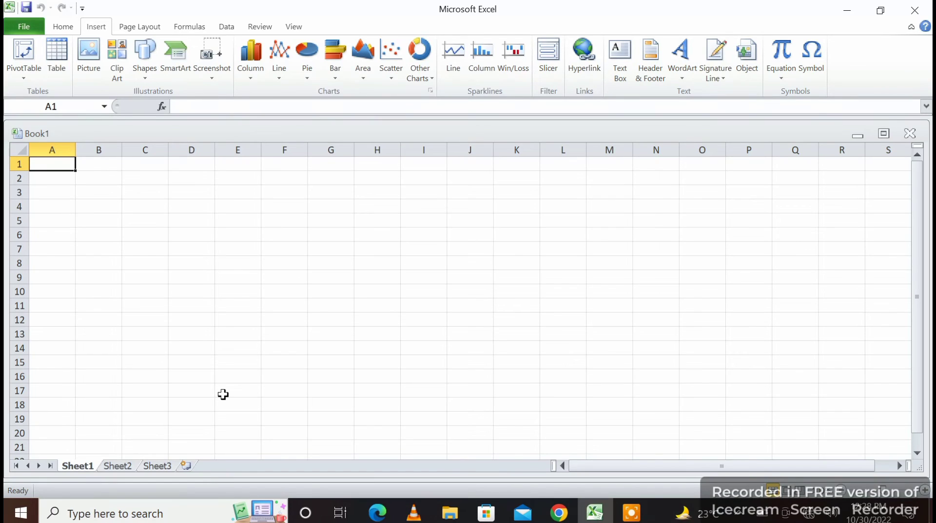
click(250, 81)
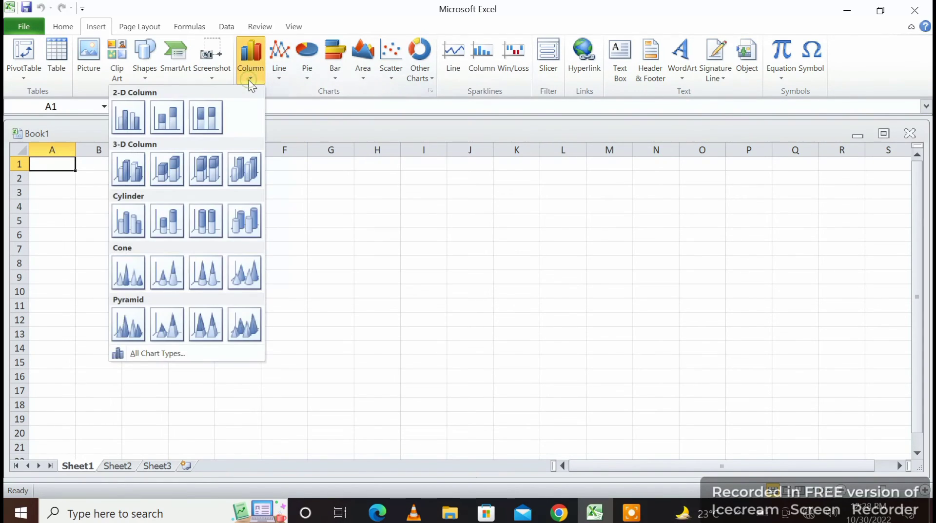
click(280, 78)
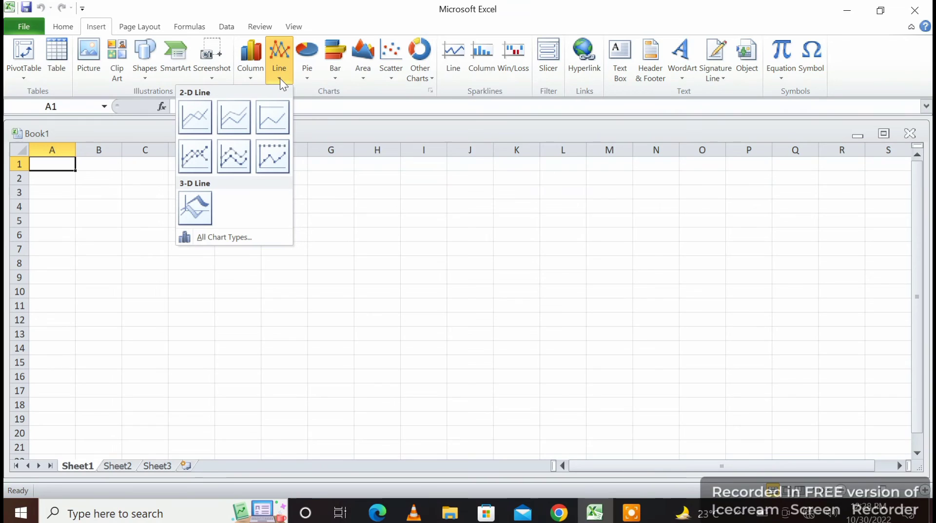
click(306, 78)
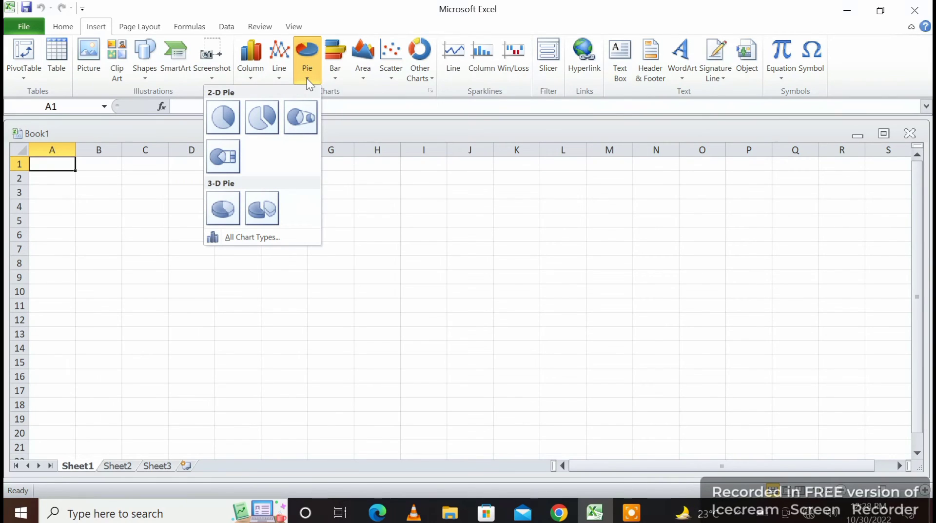
click(336, 78)
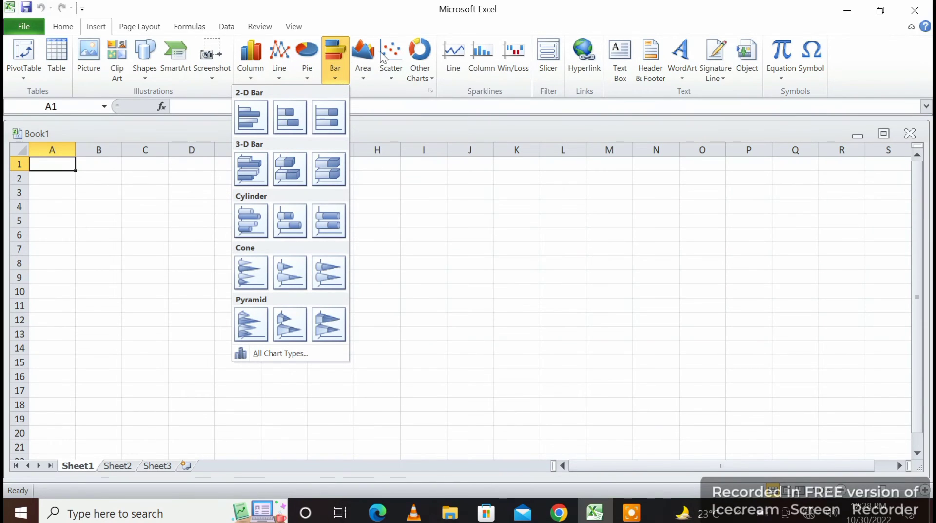
click(357, 14)
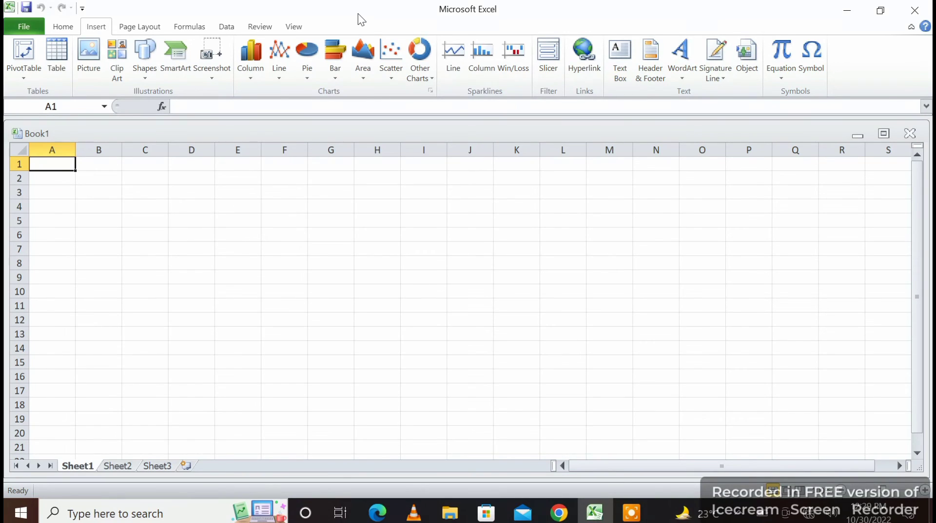
Look over the view and review commands, and return to the home commands.
click(302, 21)
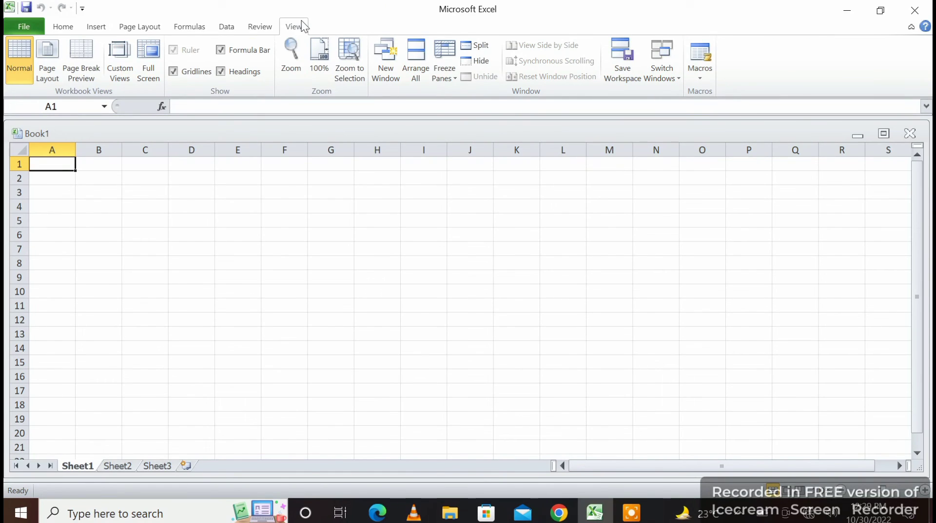
click(262, 28)
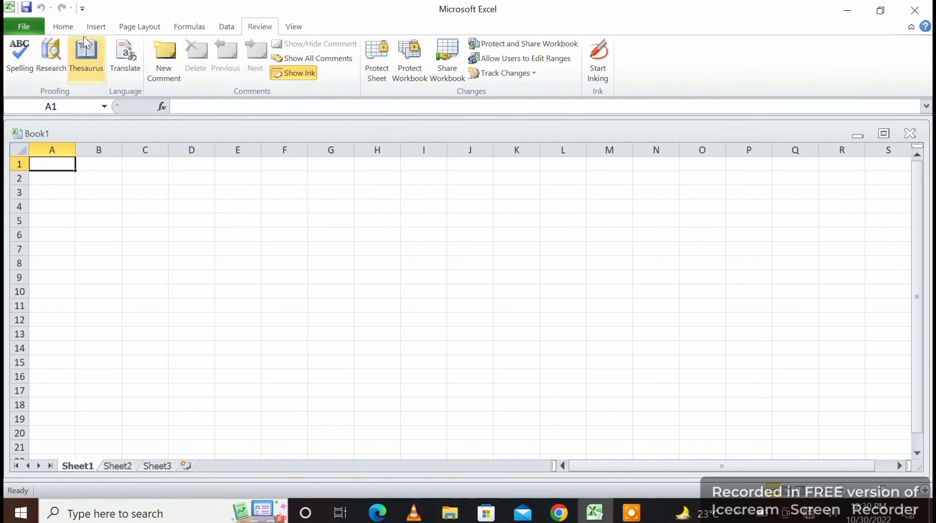
click(67, 28)
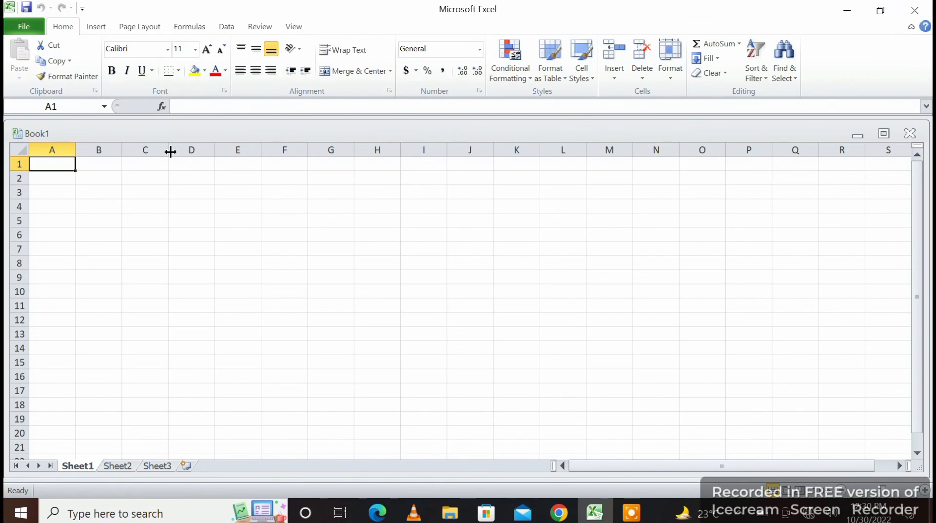